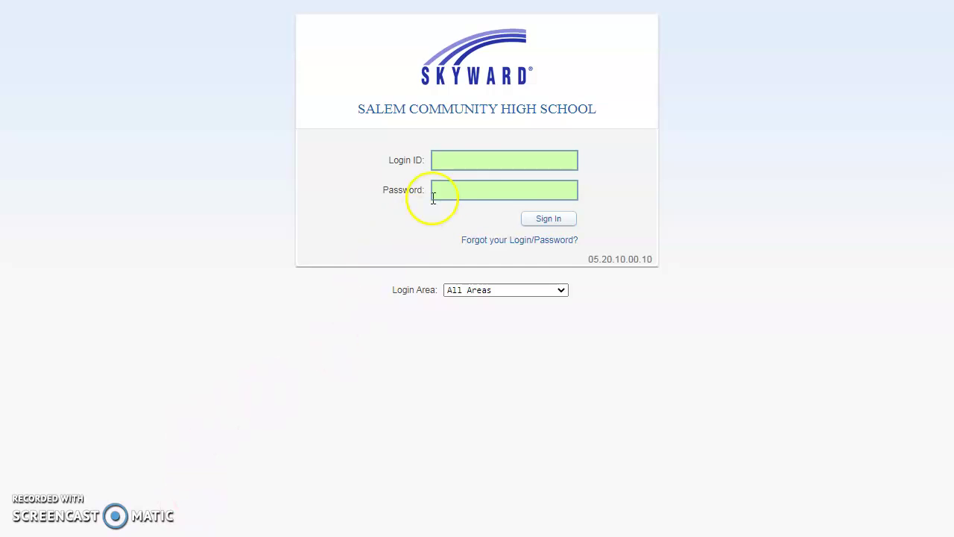
Sign in to the Salem Community High School family account with the parent's login ID and password.
{"action": "left_click", "coordinate": [460, 161]}
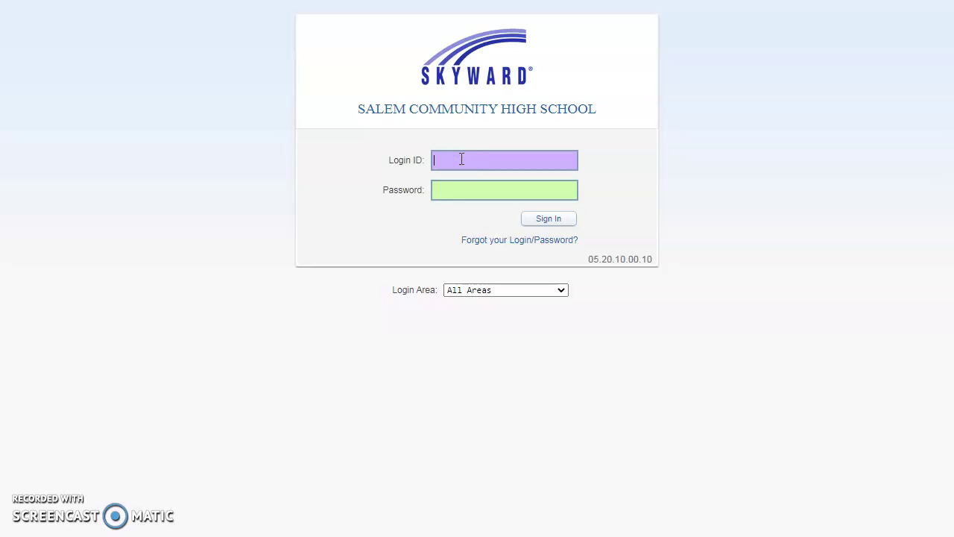
{"action": "type", "text": "walt.disney"}
{"action": "key", "text": "Tab"}
{"action": "type", "text": "••••"}
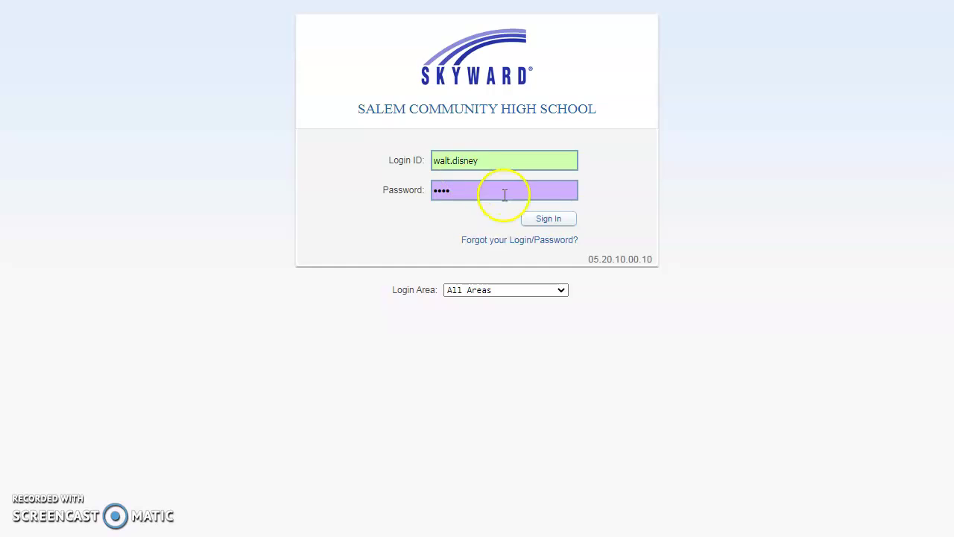
{"action": "left_click", "coordinate": [551, 219]}
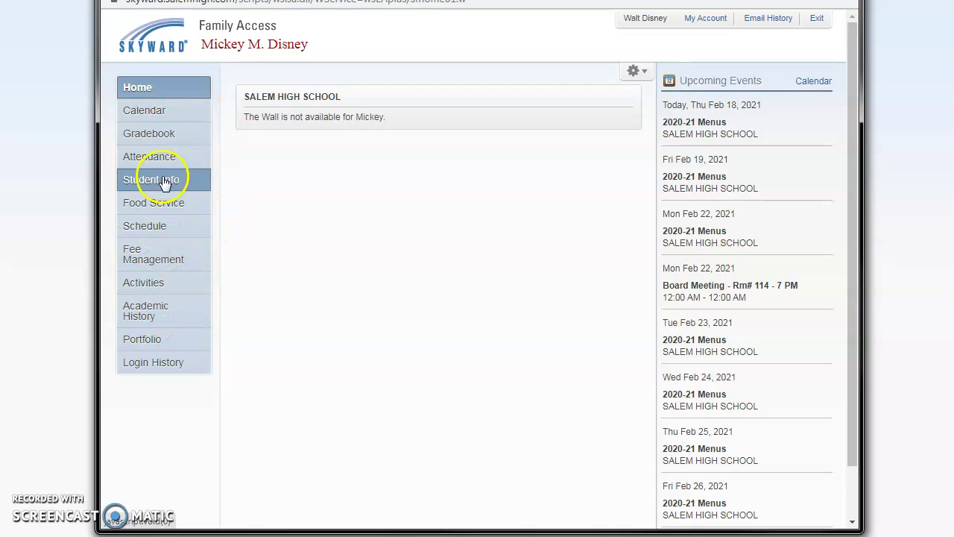
Go to the Schedule page showing that 2021-2022 course requests are open.
{"action": "left_click", "coordinate": [155, 232]}
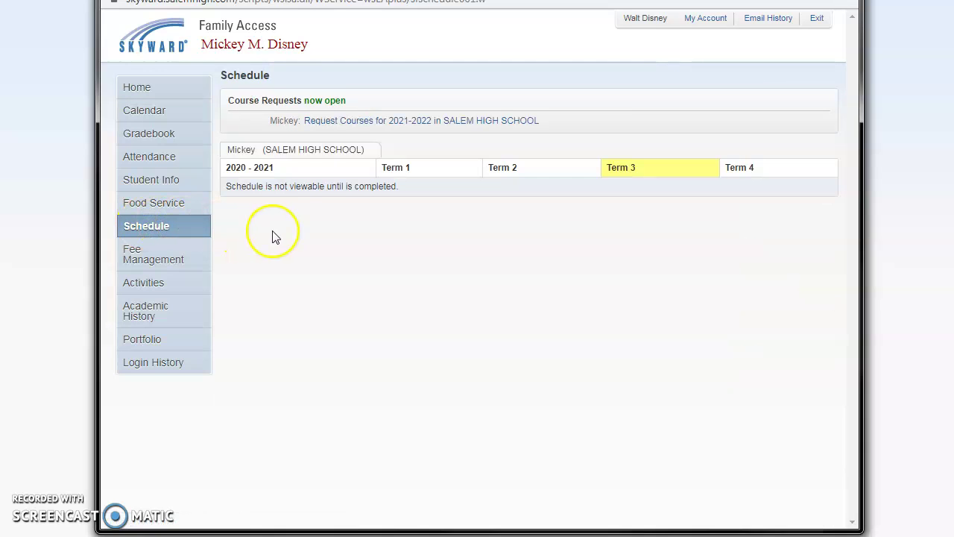
Open 'Request Courses for 2021-2022 in SALEM HIGH SCHOOL' and put the cursor in the course search box.
{"action": "left_click", "coordinate": [394, 125]}
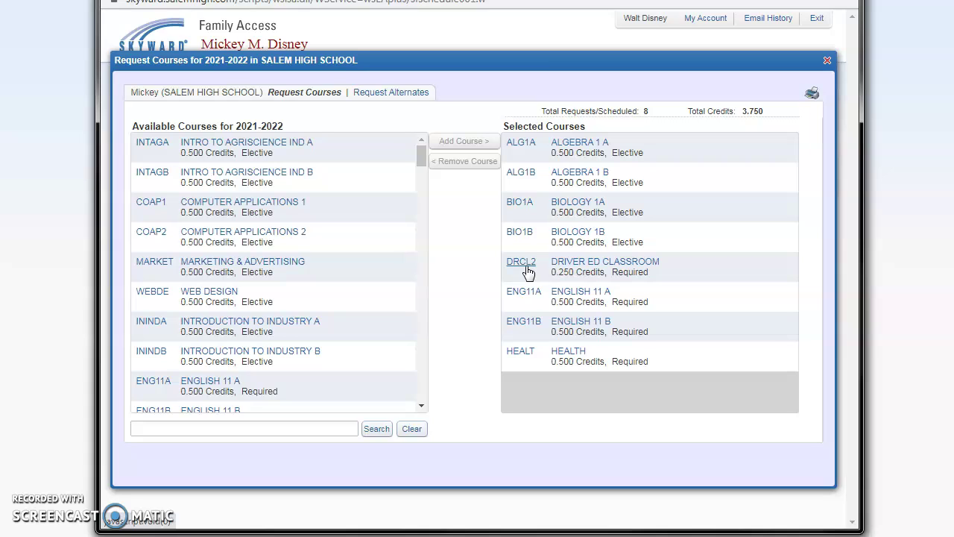
{"action": "left_click", "coordinate": [526, 364]}
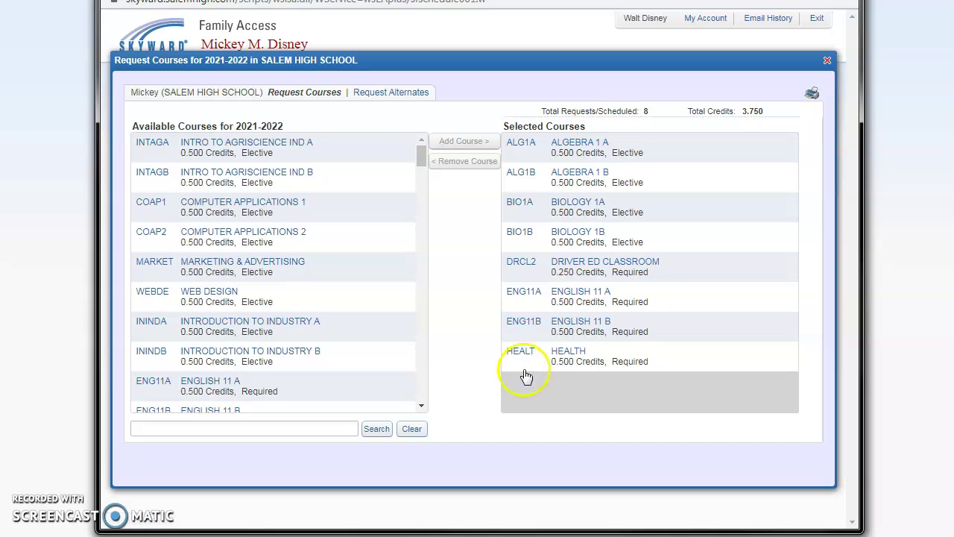
{"action": "left_click", "coordinate": [315, 425]}
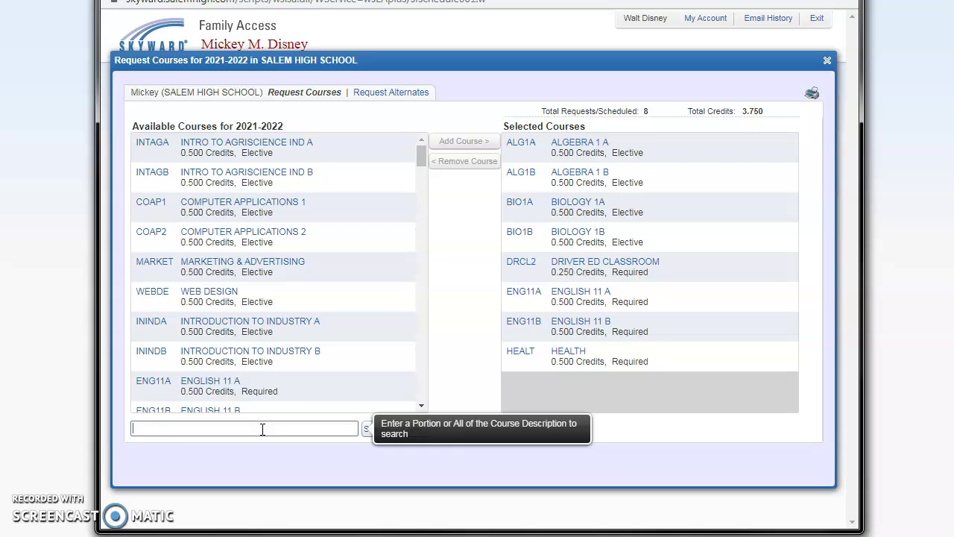
Search 'pelft' and add PE WEIGHT TRAINING (PELFT1), reaching 9 requests and 4.250 credits.
{"action": "type", "text": "pe"}
{"action": "key", "text": "ctrl+a"}
{"action": "type", "text": "pelft"}
{"action": "left_click", "coordinate": [374, 431]}
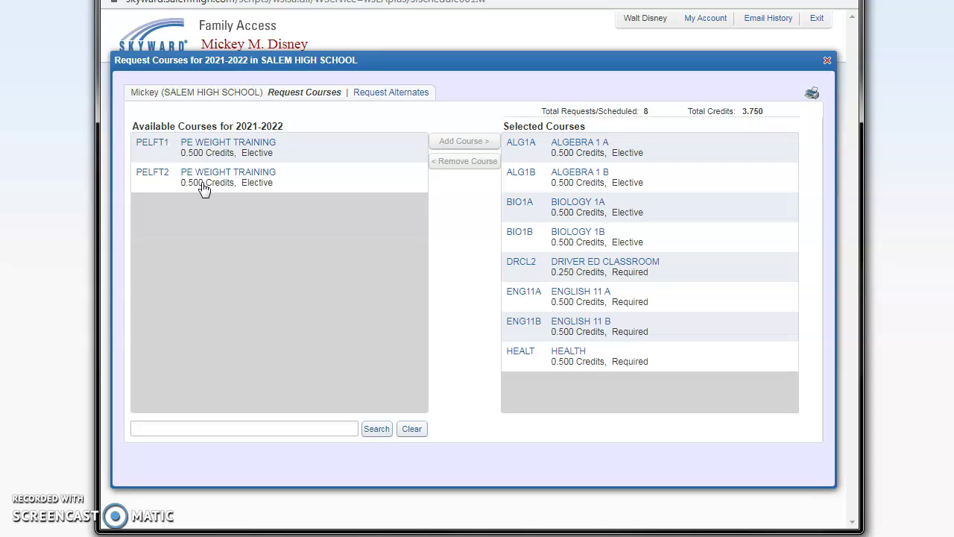
{"action": "left_click", "coordinate": [192, 143]}
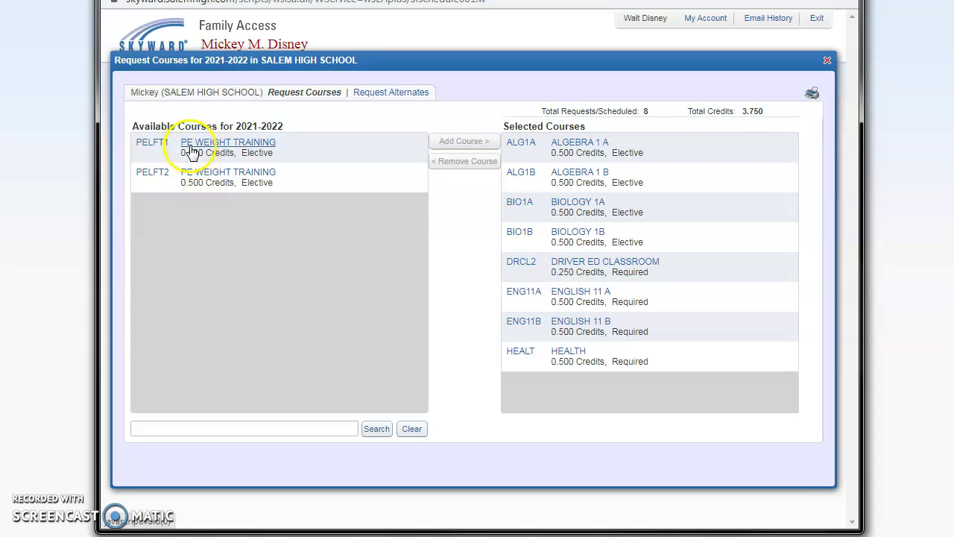
{"action": "left_click", "coordinate": [190, 143]}
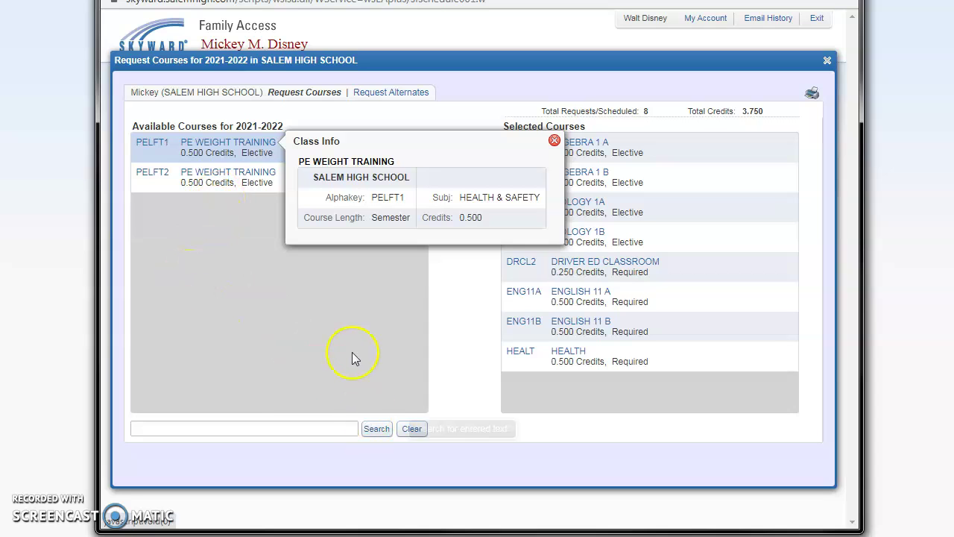
{"action": "left_click", "coordinate": [554, 141]}
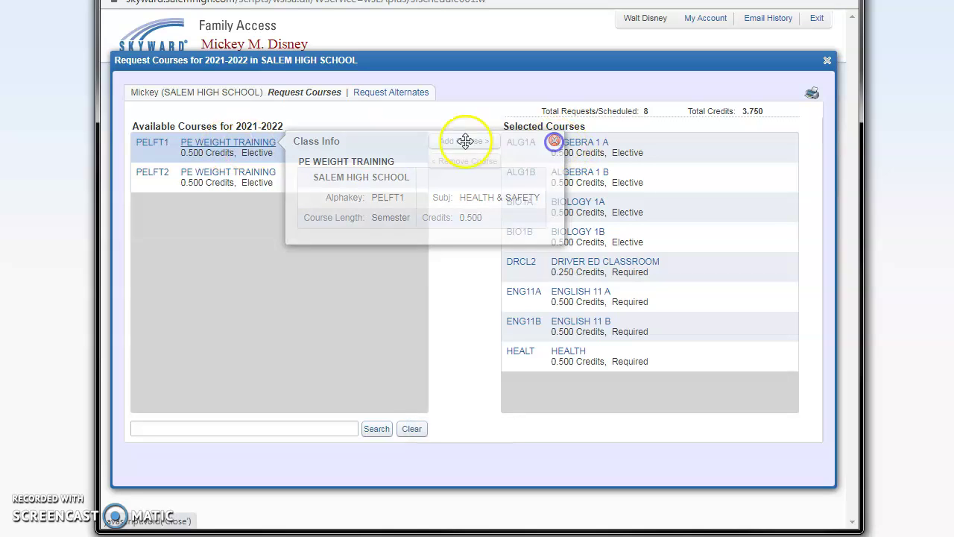
{"action": "left_click", "coordinate": [465, 141]}
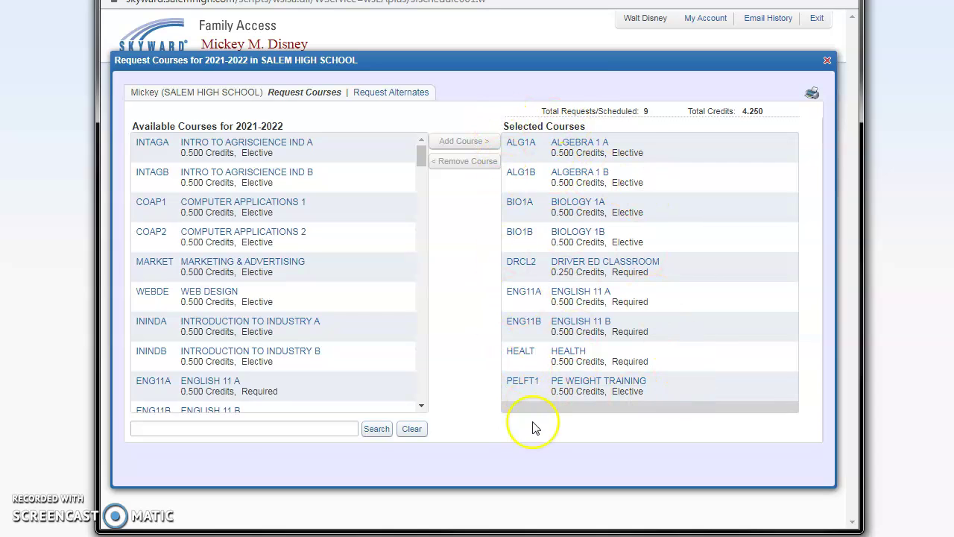
{"action": "left_click", "coordinate": [224, 429]}
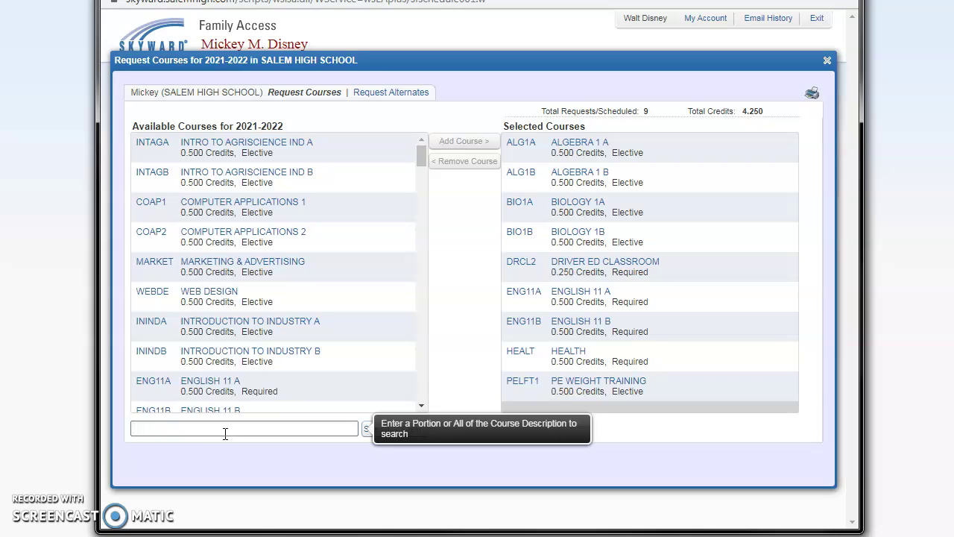
Search 'world history' and add WORLD HISTORY A (WHISTA) to the course requests.
{"action": "type", "text": "world history"}
{"action": "key", "text": "Return"}
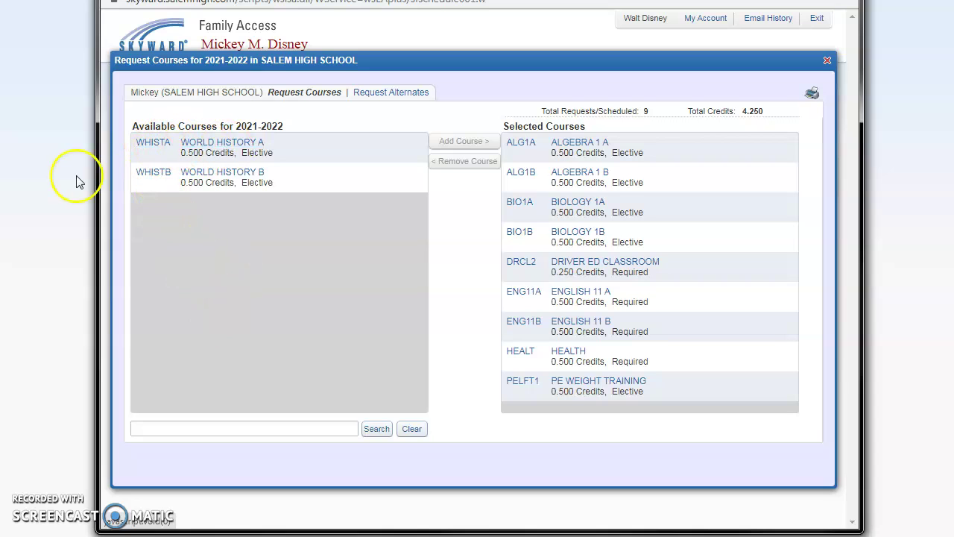
{"action": "left_click", "coordinate": [233, 148]}
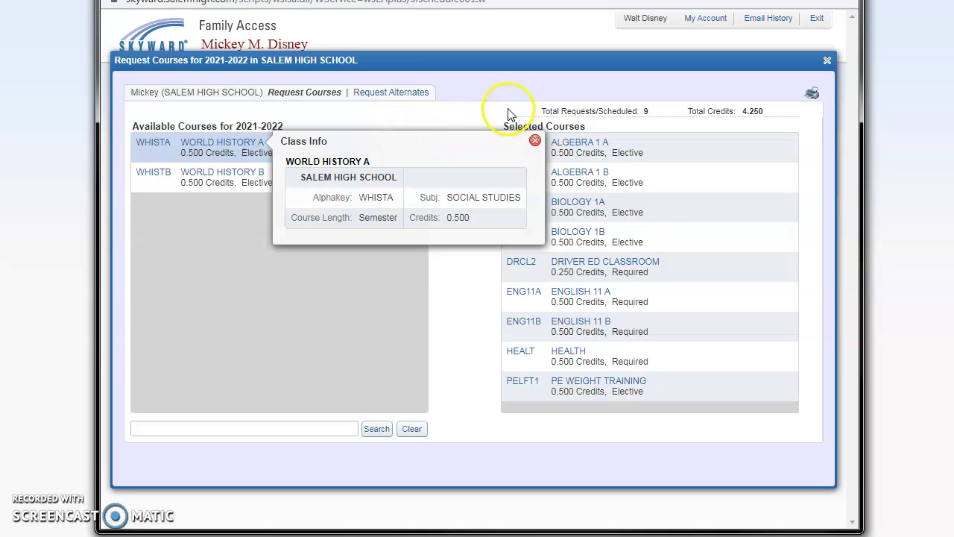
{"action": "left_click", "coordinate": [535, 144]}
{"action": "left_click", "coordinate": [470, 145]}
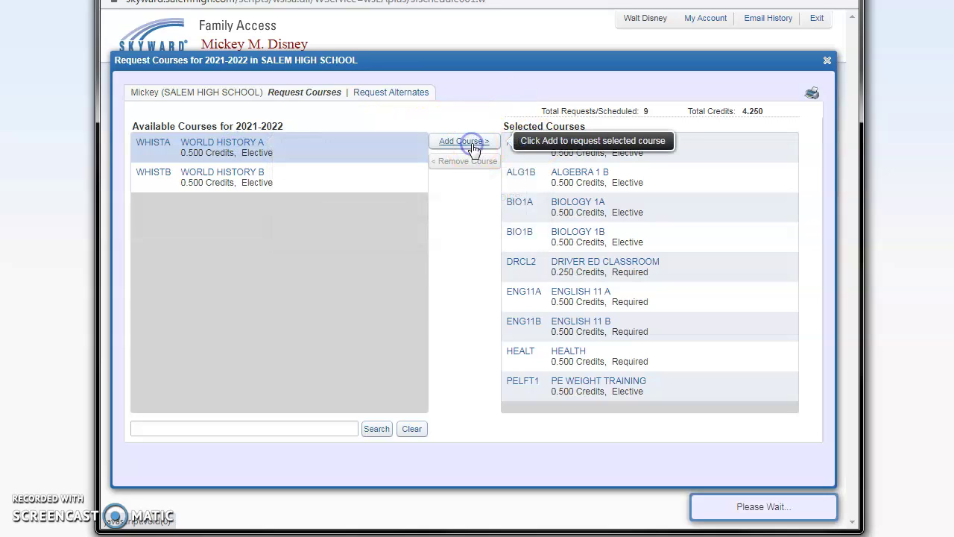
{"action": "scroll", "coordinate": [603, 279], "scroll_direction": "down", "scroll_amount": 1}
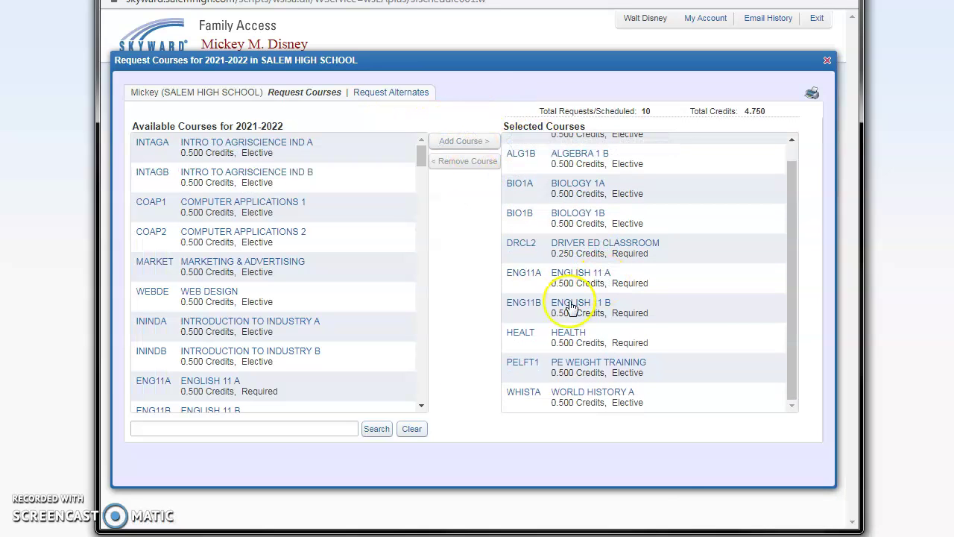
Search 'world' and add WORLD HISTORY B (WHISTB), reaching 11 requests and 5.250 credits.
{"action": "left_click", "coordinate": [239, 428]}
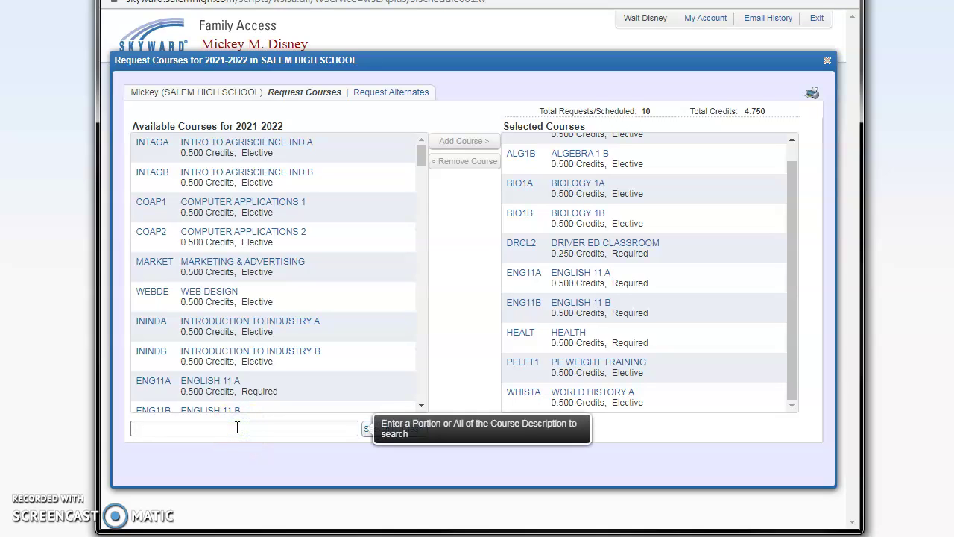
{"action": "type", "text": "world"}
{"action": "key", "text": "Return"}
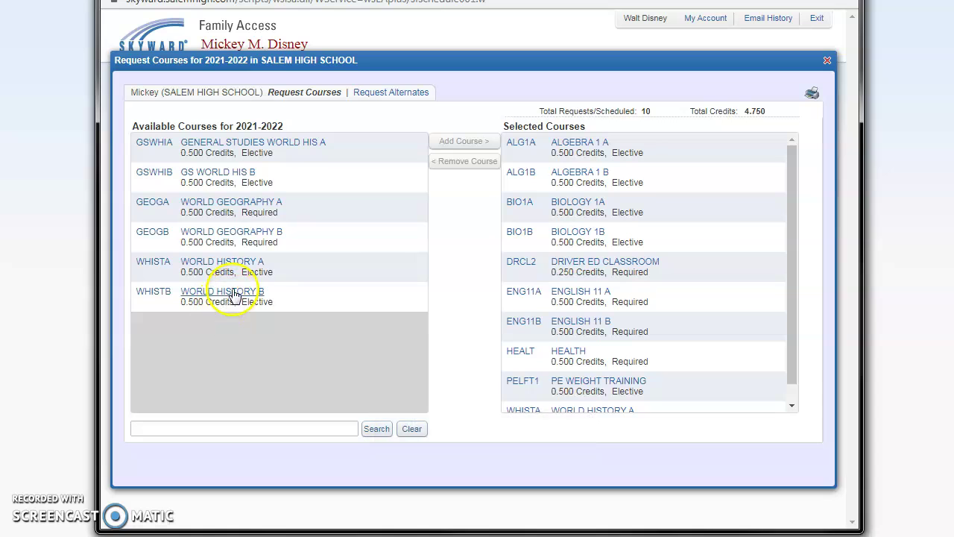
{"action": "left_click", "coordinate": [231, 298]}
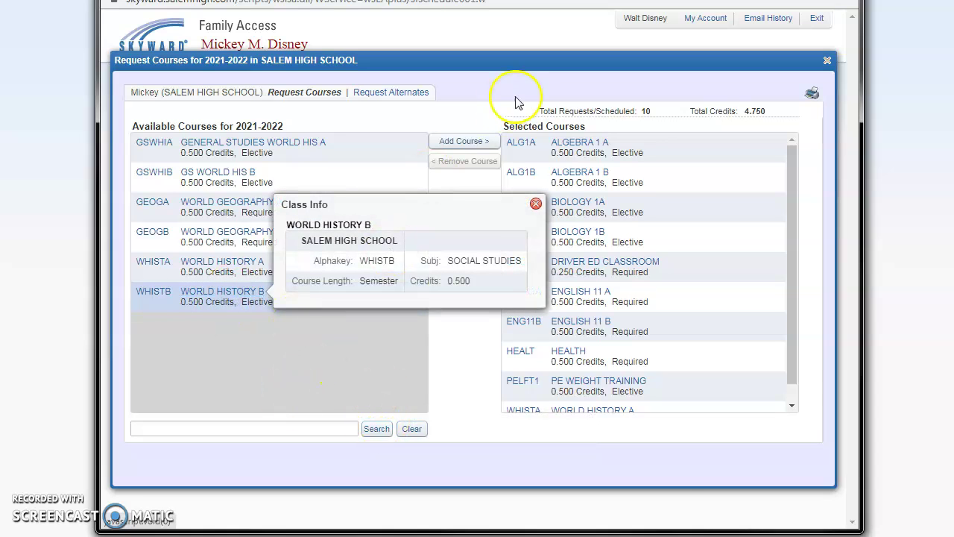
{"action": "left_click", "coordinate": [464, 141]}
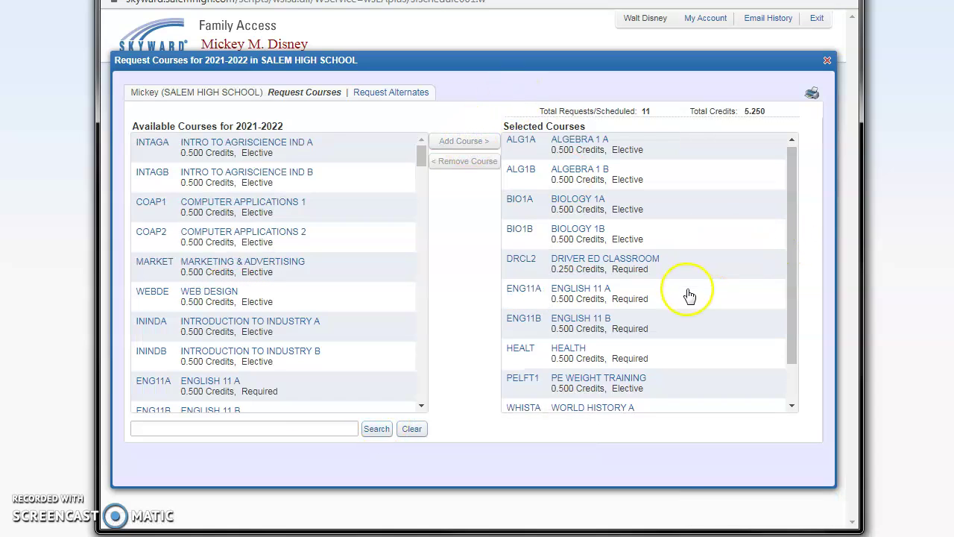
{"action": "scroll", "coordinate": [671, 313], "scroll_direction": "down", "scroll_amount": 1}
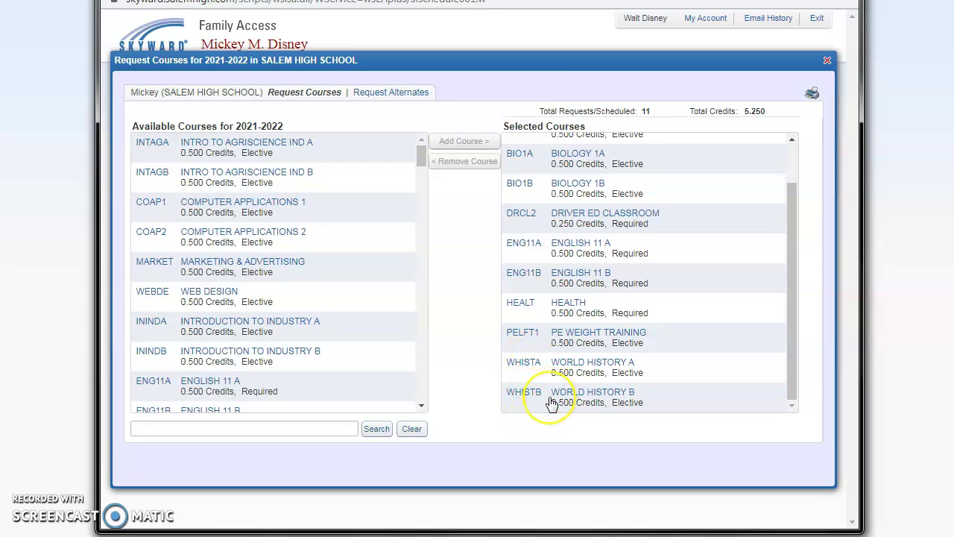
{"action": "left_click", "coordinate": [272, 427]}
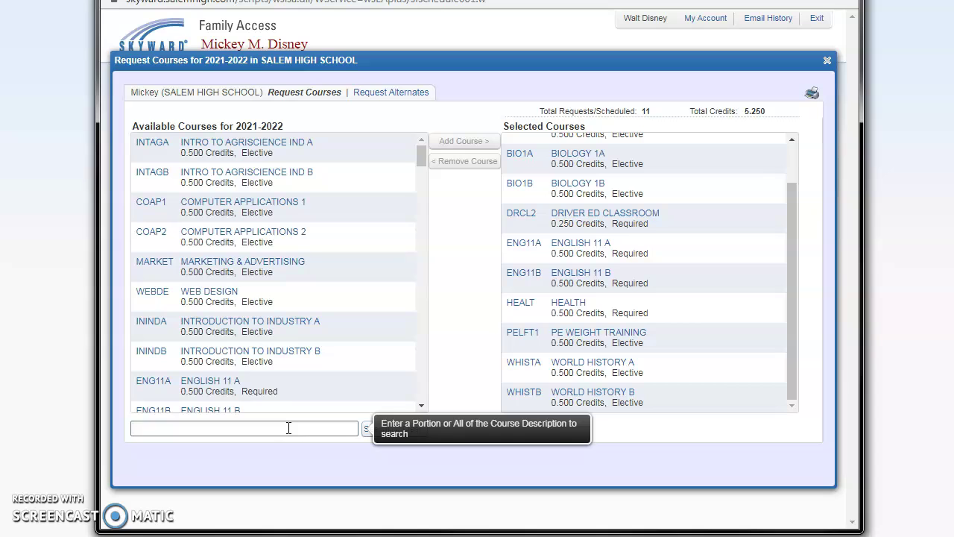
Search 'span' and add SPANISH 1A to the course requests.
{"action": "type", "text": "span"}
{"action": "key", "text": "Return"}
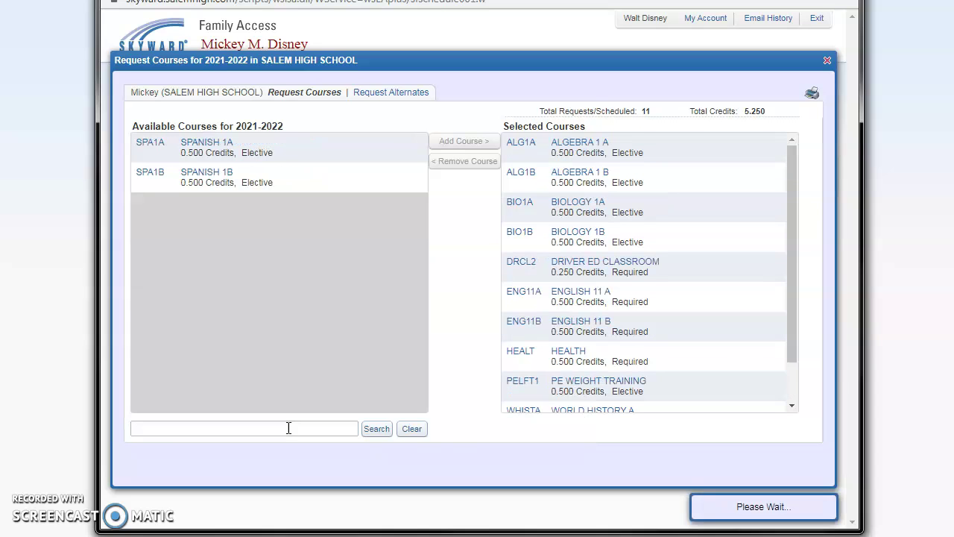
{"action": "left_click", "coordinate": [207, 145]}
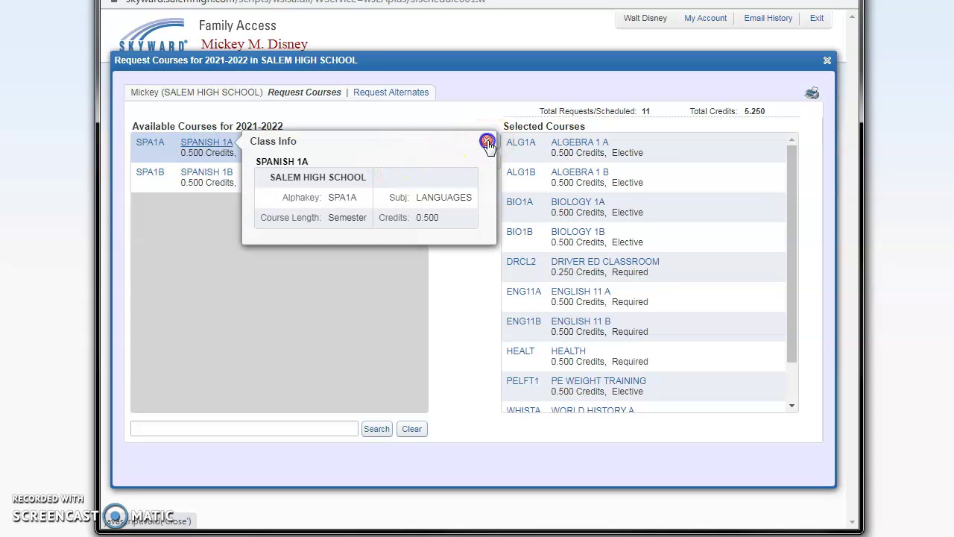
{"action": "left_click", "coordinate": [487, 142]}
{"action": "left_click", "coordinate": [480, 141]}
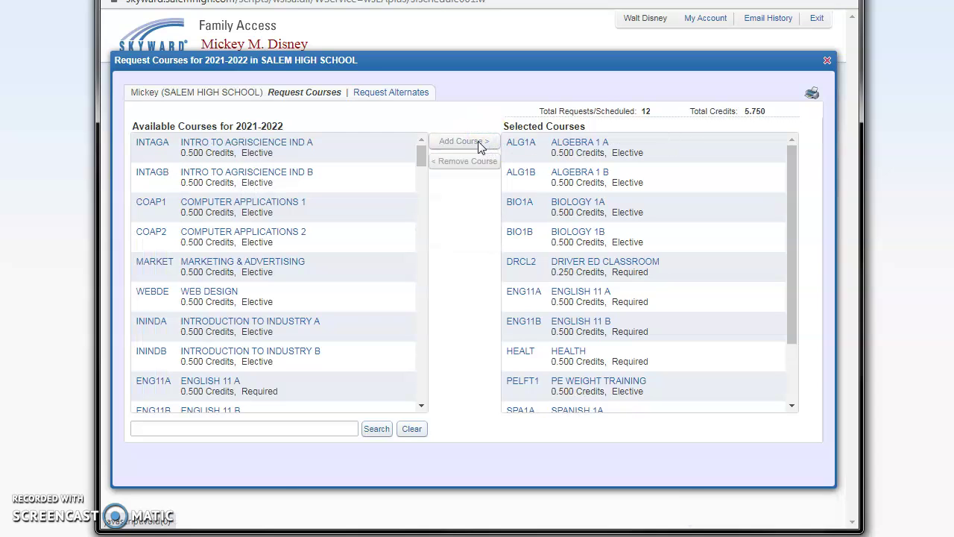
Search 'span' again and add SPANISH 1B, reaching 13 requests and 6.250 credits.
{"action": "left_click", "coordinate": [255, 428]}
{"action": "type", "text": "spa"}
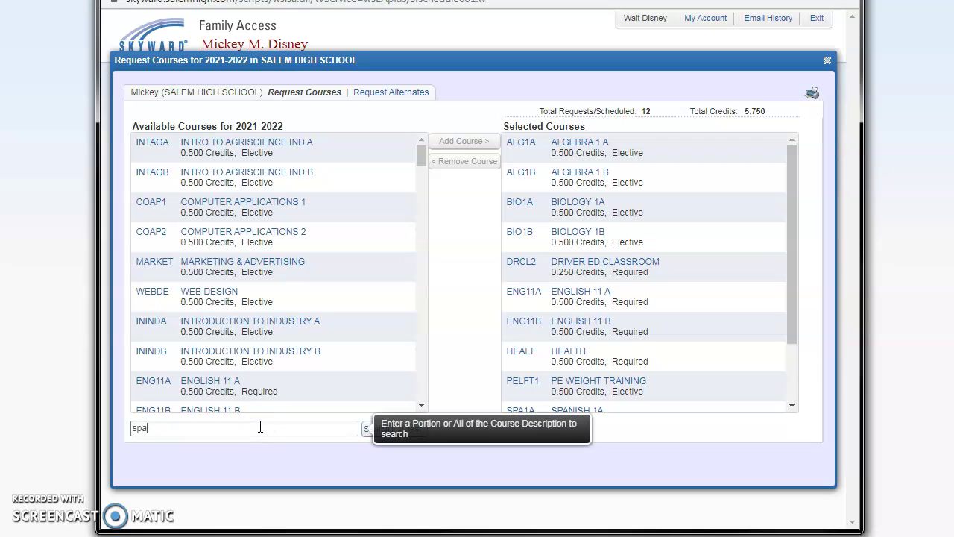
{"action": "type", "text": "n"}
{"action": "key", "text": "Return"}
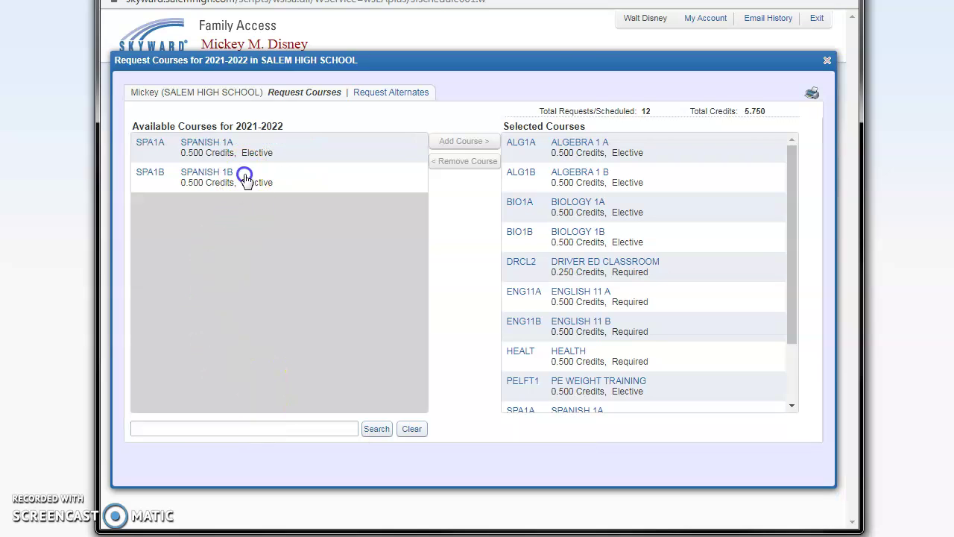
{"action": "left_click", "coordinate": [244, 177]}
{"action": "left_click", "coordinate": [471, 142]}
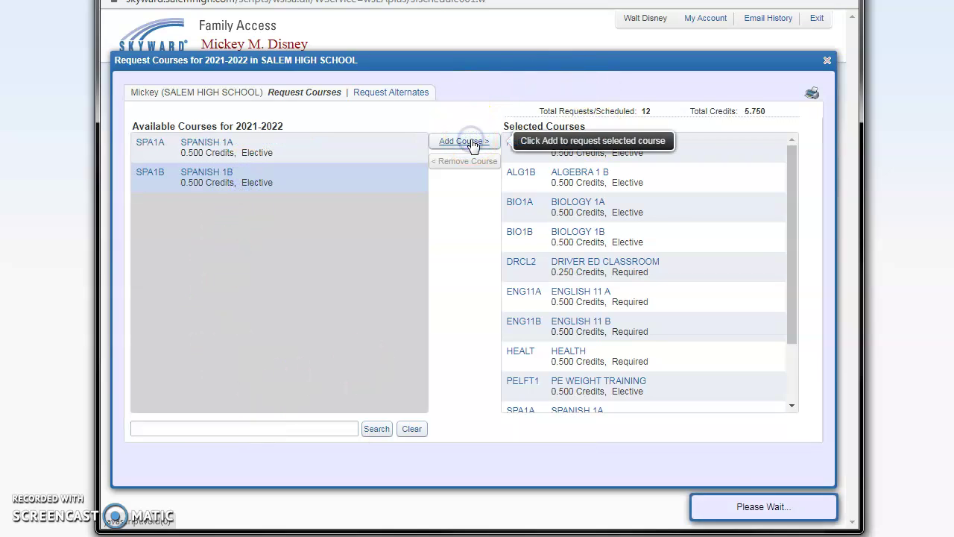
{"action": "scroll", "coordinate": [656, 224], "scroll_direction": "down", "scroll_amount": 3}
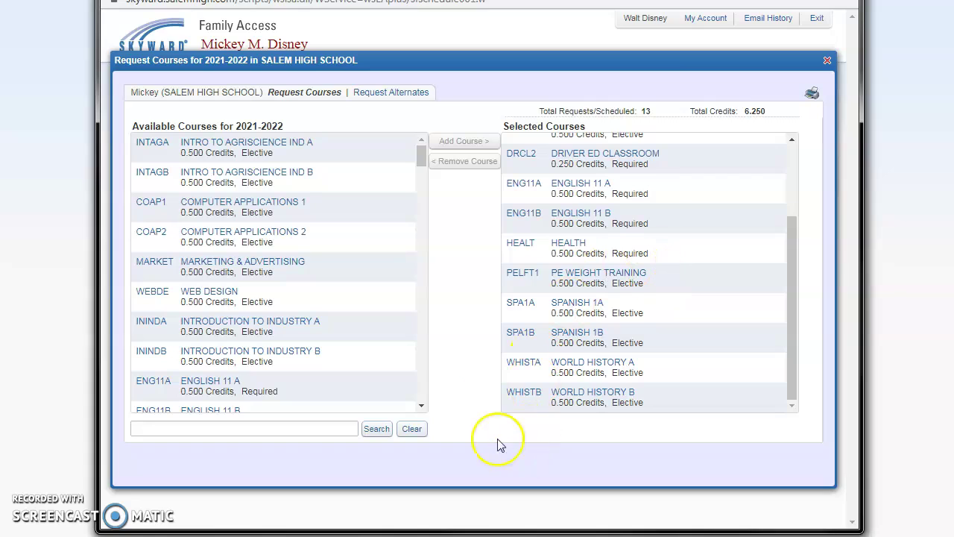
Search 'comp' and add COMPUTER APPLICATIONS 1 (COAP1), reaching 14 requests and 6.750 credits.
{"action": "left_click", "coordinate": [253, 428]}
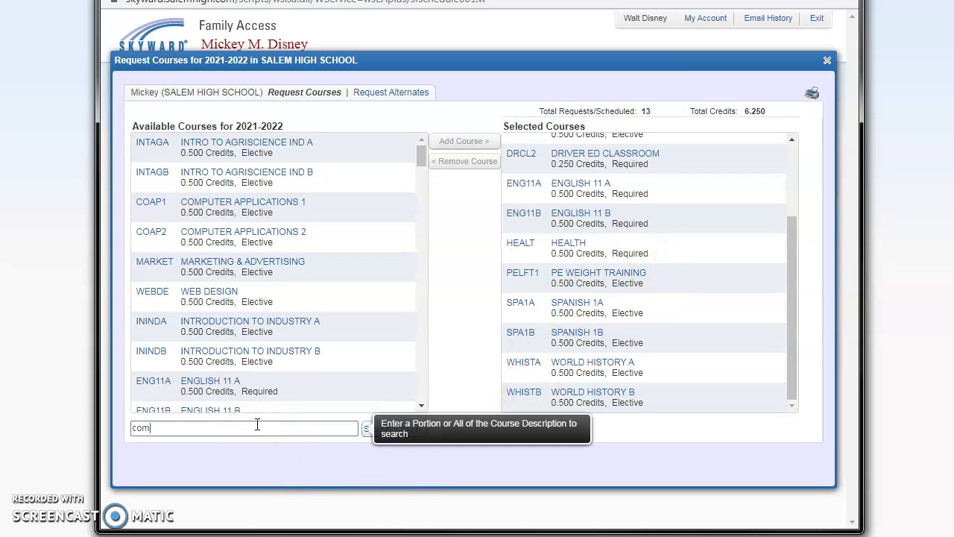
{"action": "type", "text": "comp"}
{"action": "key", "text": "Return"}
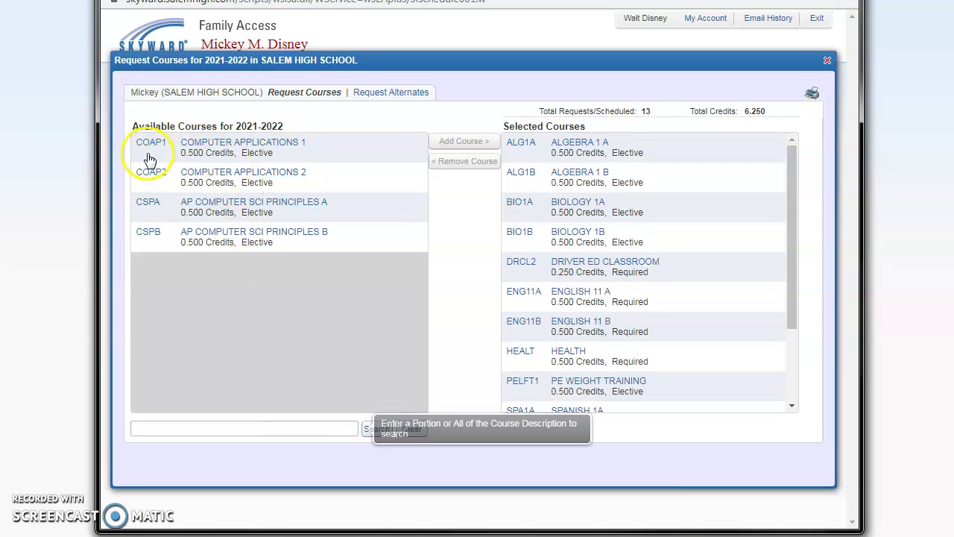
{"action": "left_click", "coordinate": [267, 145]}
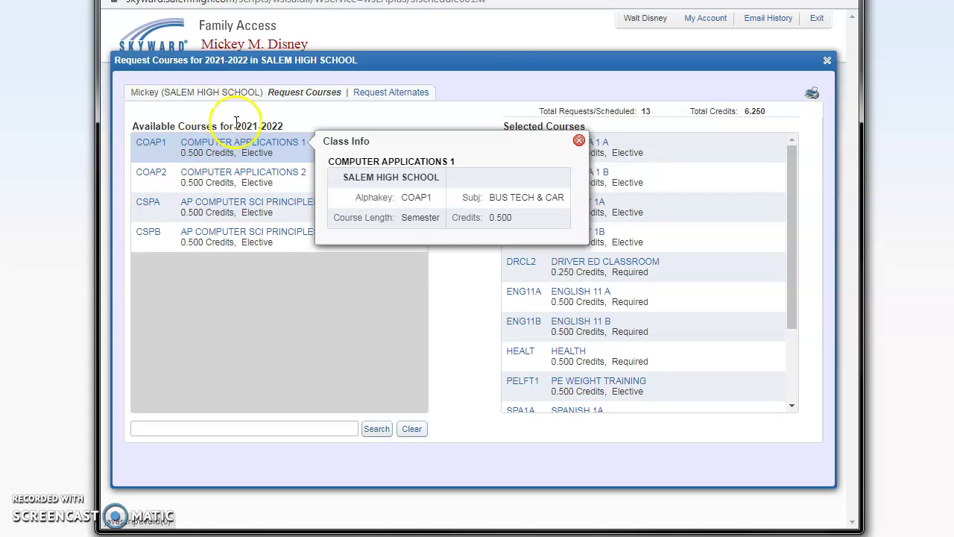
{"action": "left_click", "coordinate": [579, 140]}
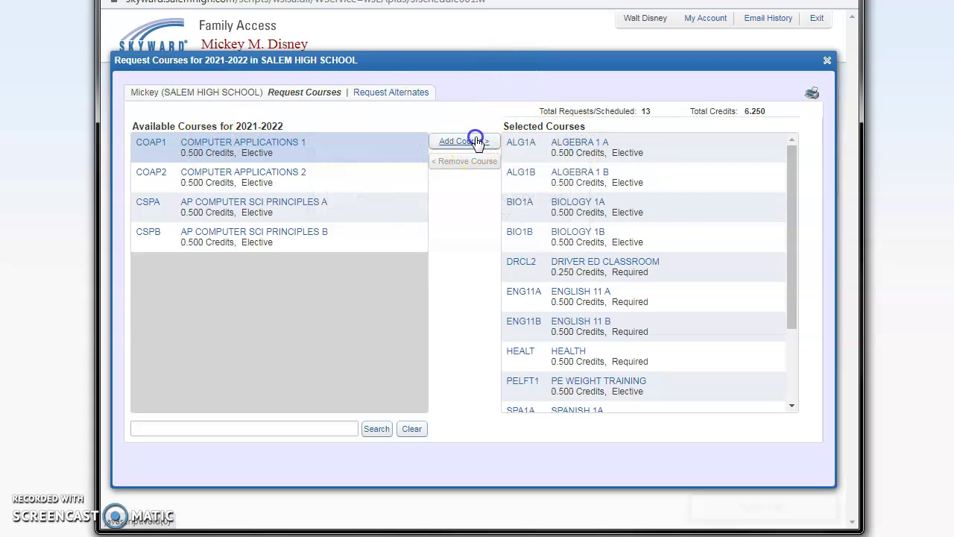
{"action": "left_click", "coordinate": [478, 147]}
{"action": "scroll", "coordinate": [695, 248], "scroll_direction": "down", "scroll_amount": 5}
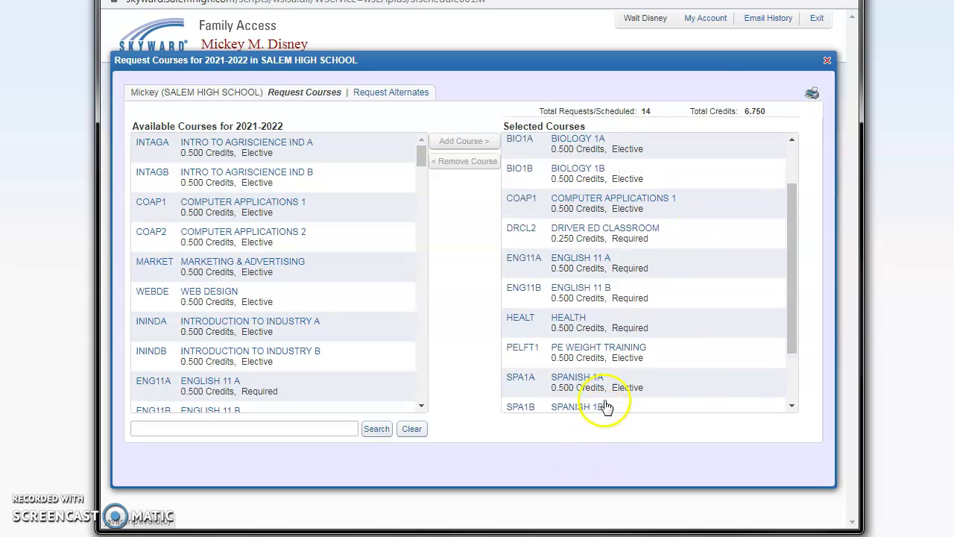
{"action": "scroll", "coordinate": [607, 405], "scroll_direction": "up", "scroll_amount": 5}
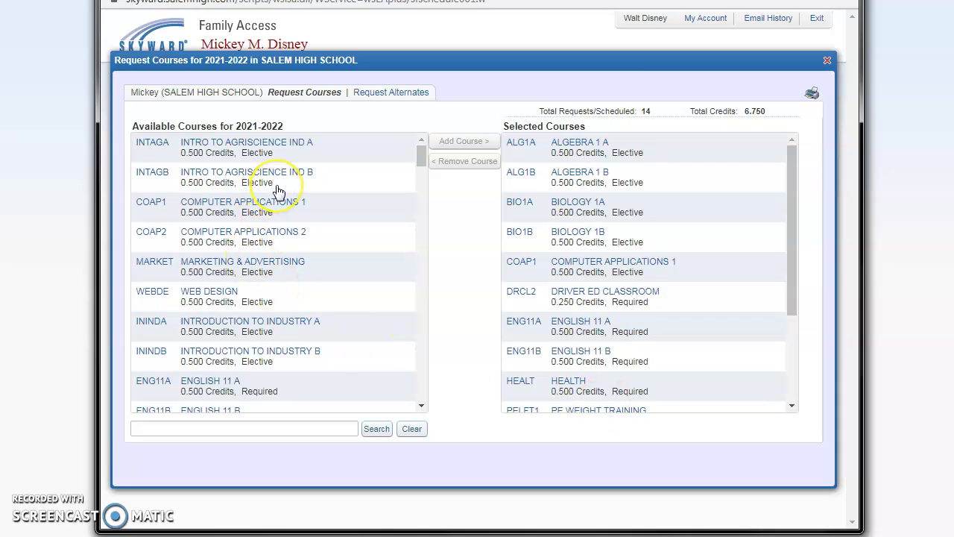
In Request Alternates, search 'food' and add FOODS AND NUTRITION I (FOOD1) as alternate 1.
{"action": "left_click", "coordinate": [400, 94]}
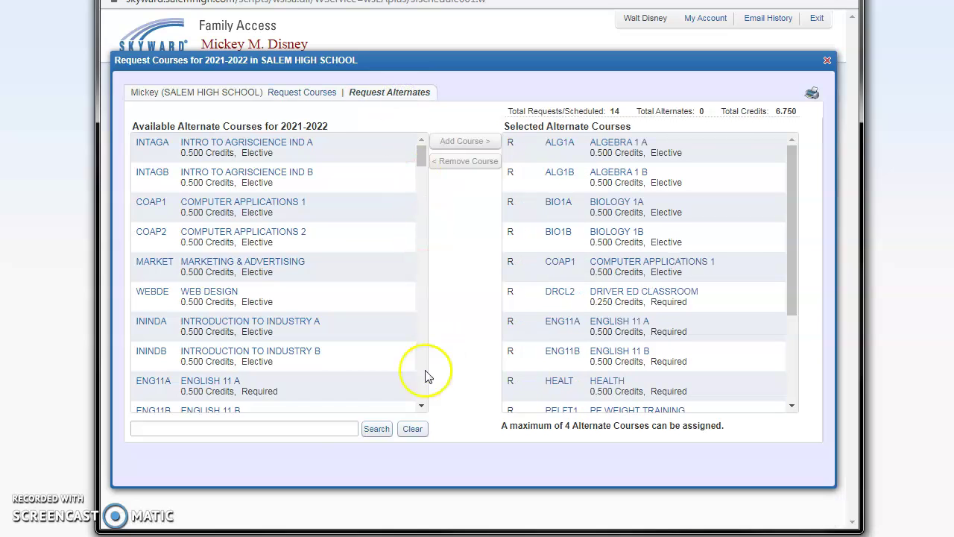
{"action": "left_click", "coordinate": [272, 430]}
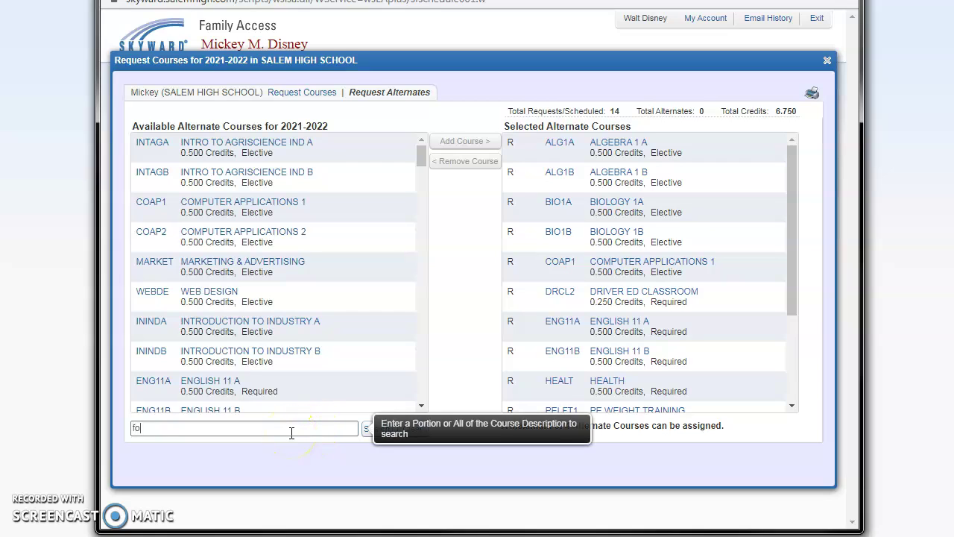
{"action": "key", "text": "Return"}
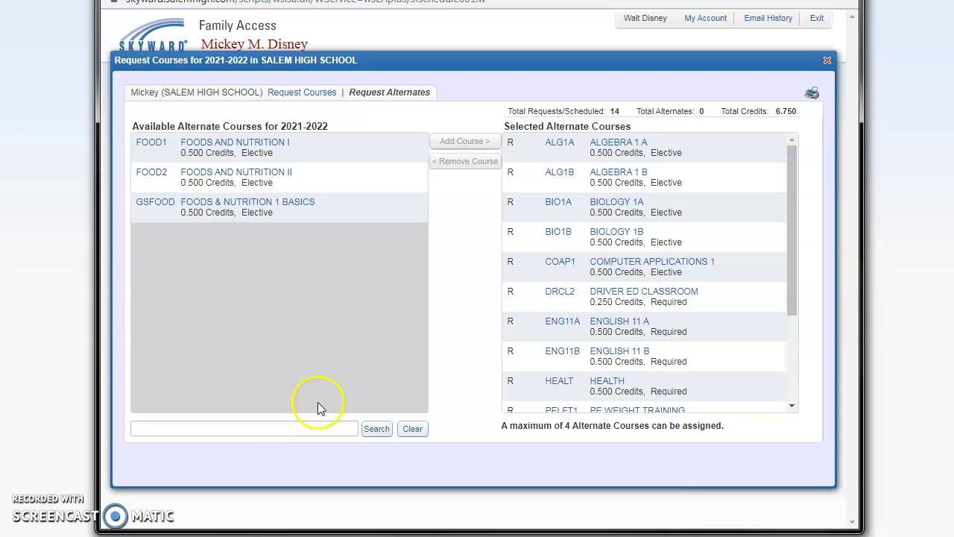
{"action": "left_click", "coordinate": [252, 148]}
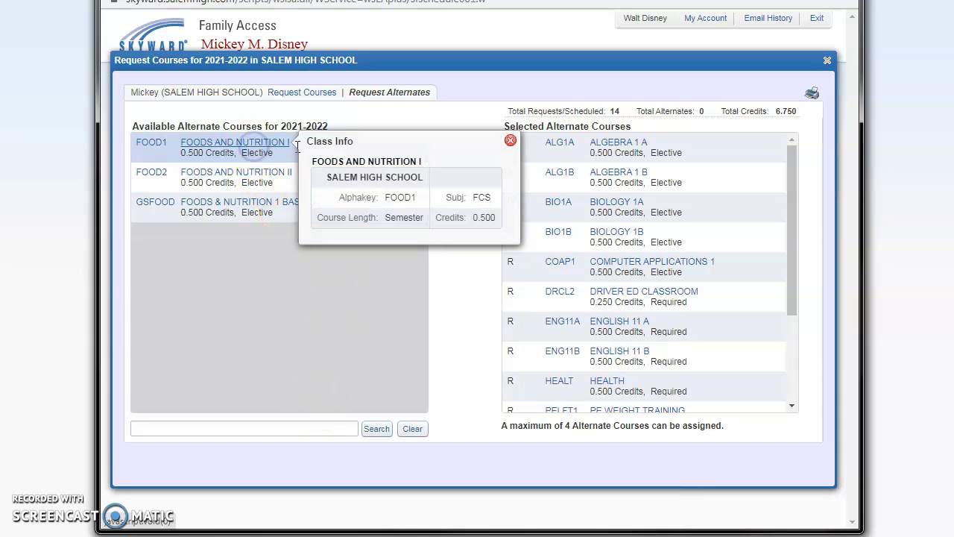
{"action": "left_click", "coordinate": [511, 141]}
{"action": "left_click", "coordinate": [476, 142]}
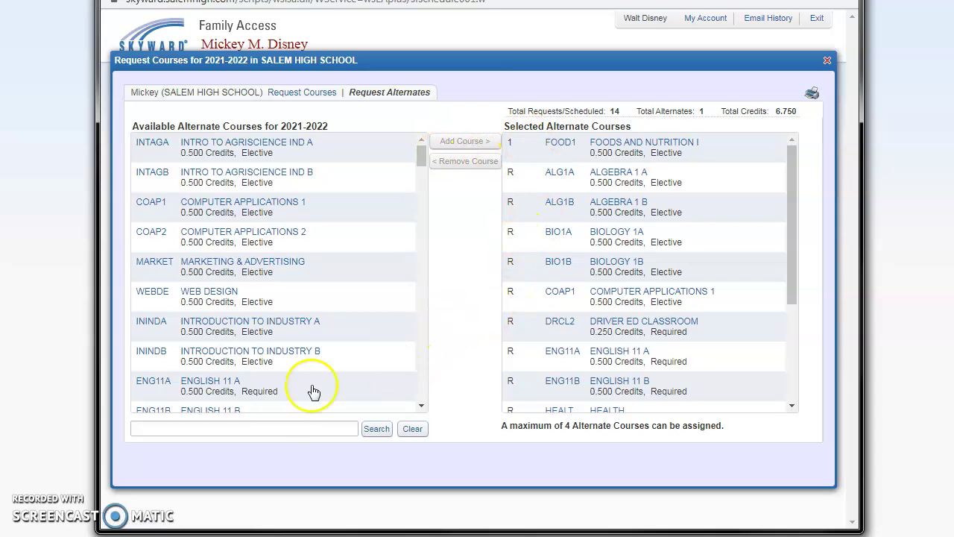
Search 'art' and add ART 1 as the second alternate.
{"action": "left_click", "coordinate": [302, 428]}
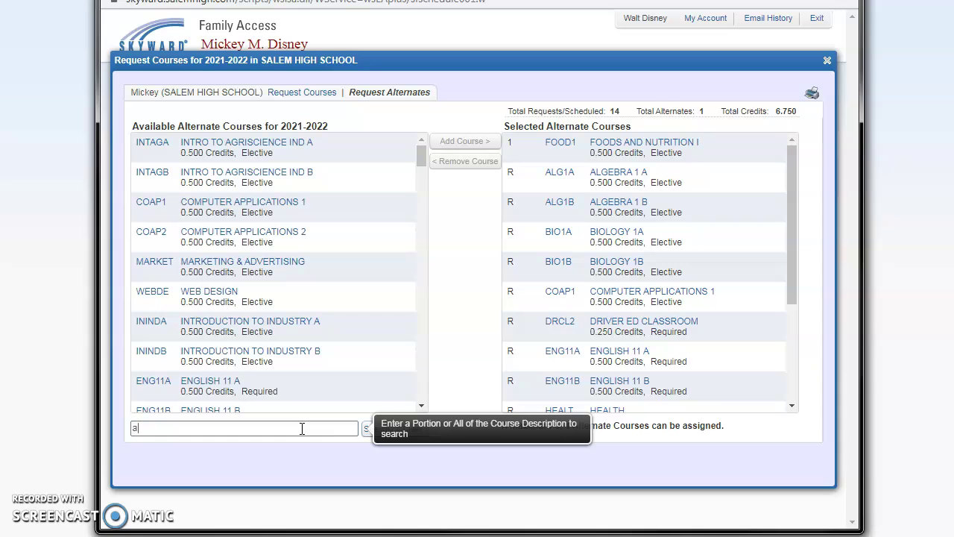
{"action": "type", "text": "art"}
{"action": "key", "text": "Return"}
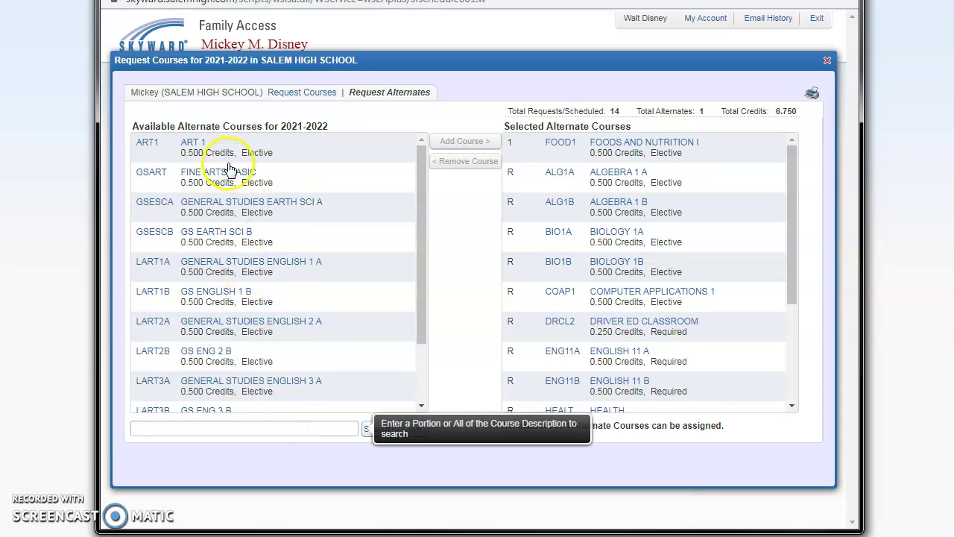
{"action": "left_click", "coordinate": [197, 143]}
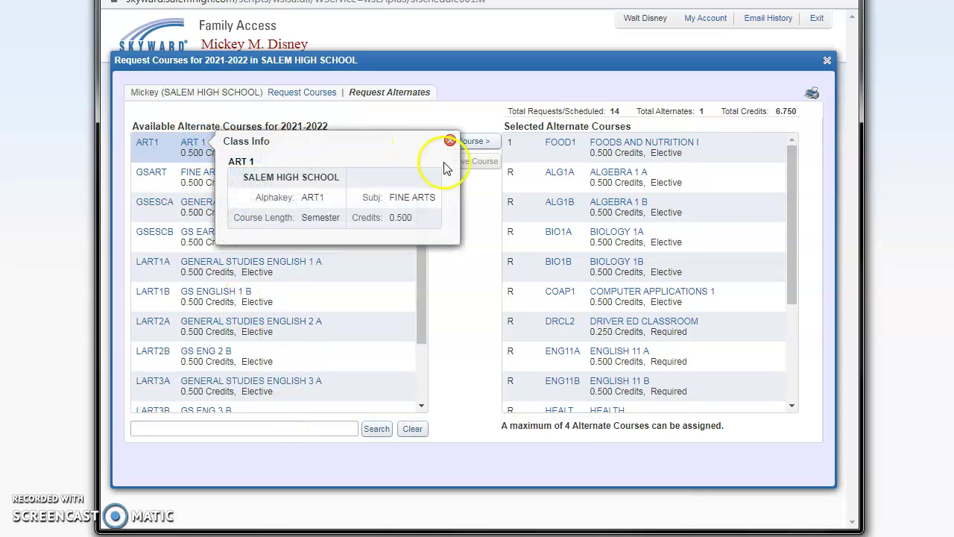
{"action": "left_click", "coordinate": [476, 143]}
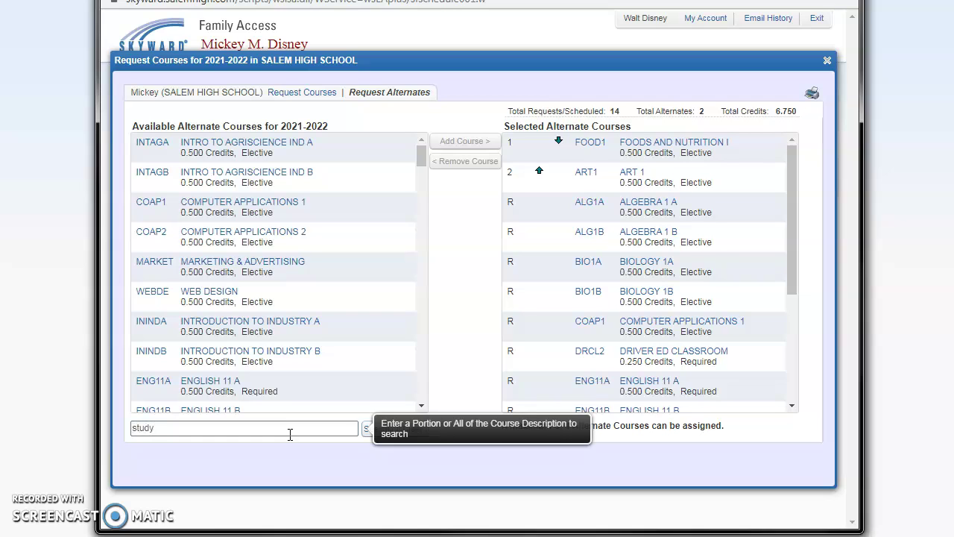
Search 'study' and add STUDY HALL as the third alternate, totaling 3 alternates.
{"action": "key", "text": "Return"}
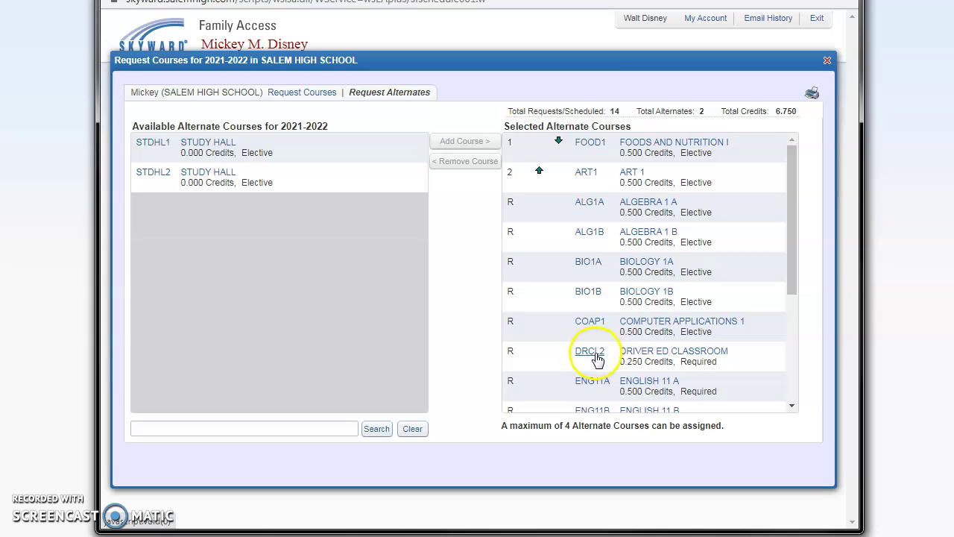
{"action": "left_click", "coordinate": [210, 146]}
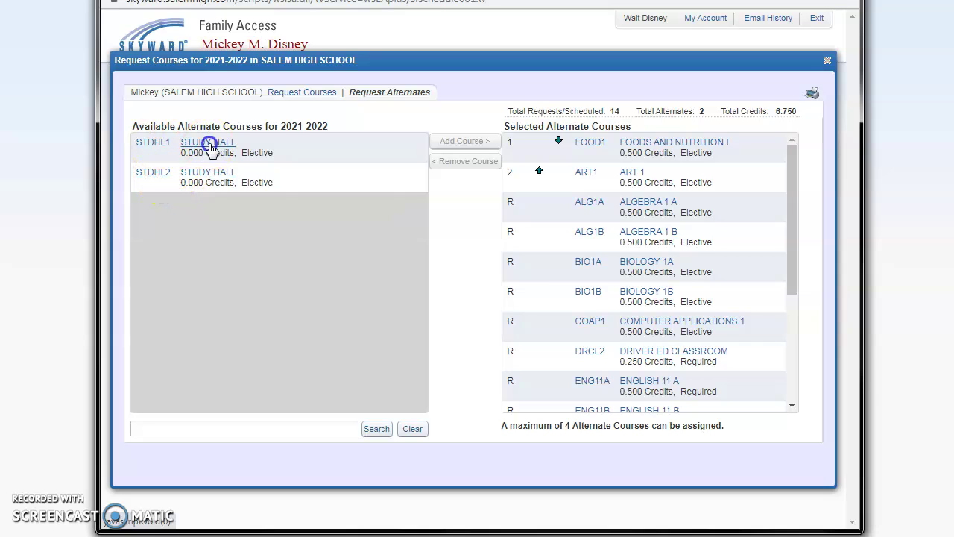
{"action": "left_click", "coordinate": [488, 141]}
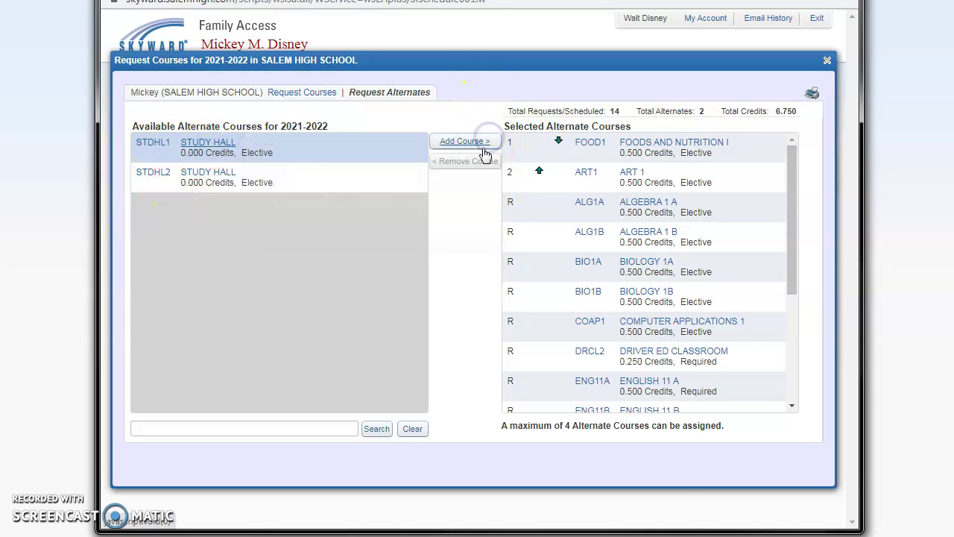
{"action": "left_click", "coordinate": [479, 144]}
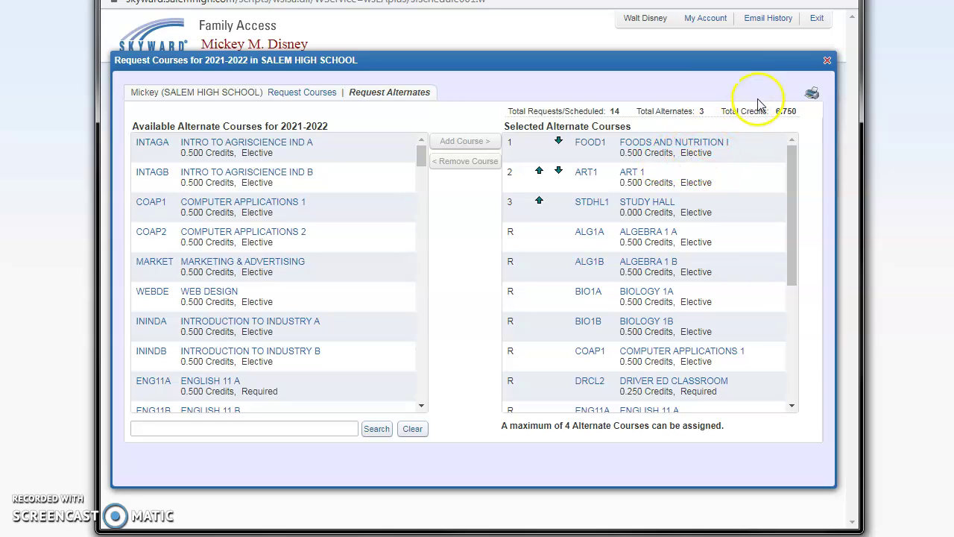
Close the Request Courses window and open the Student Info page.
{"action": "left_click", "coordinate": [828, 63]}
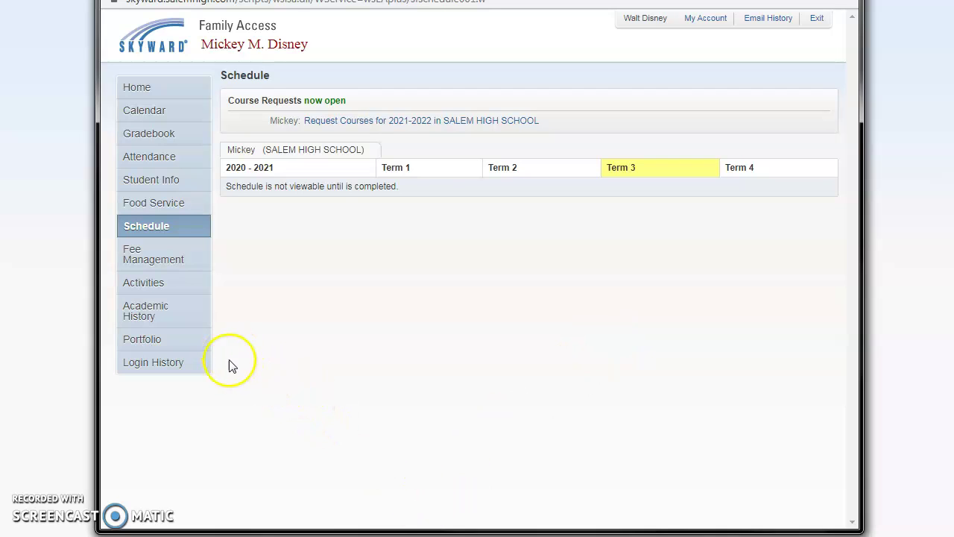
{"action": "left_click", "coordinate": [159, 182]}
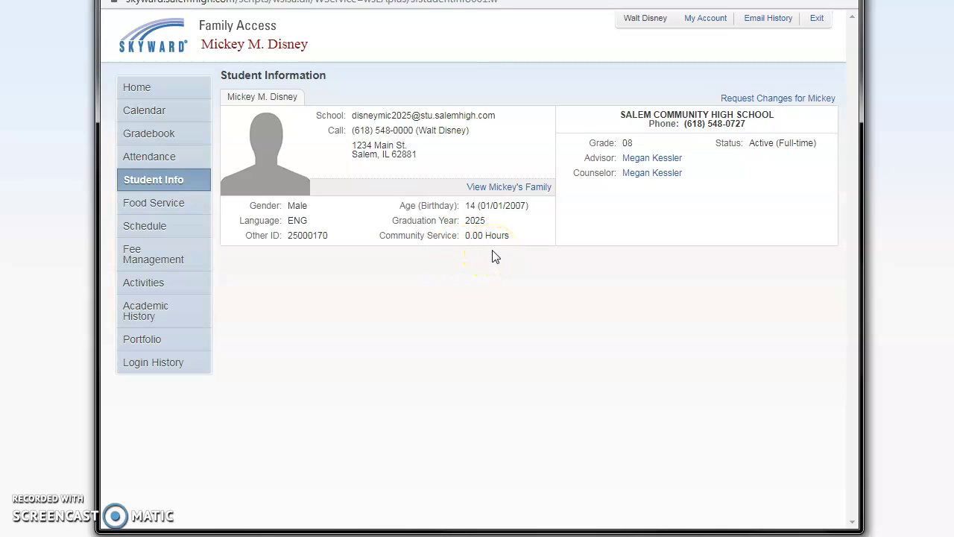
Review the Family Address change form, then return to the Request Changes options list.
{"action": "left_click", "coordinate": [759, 100]}
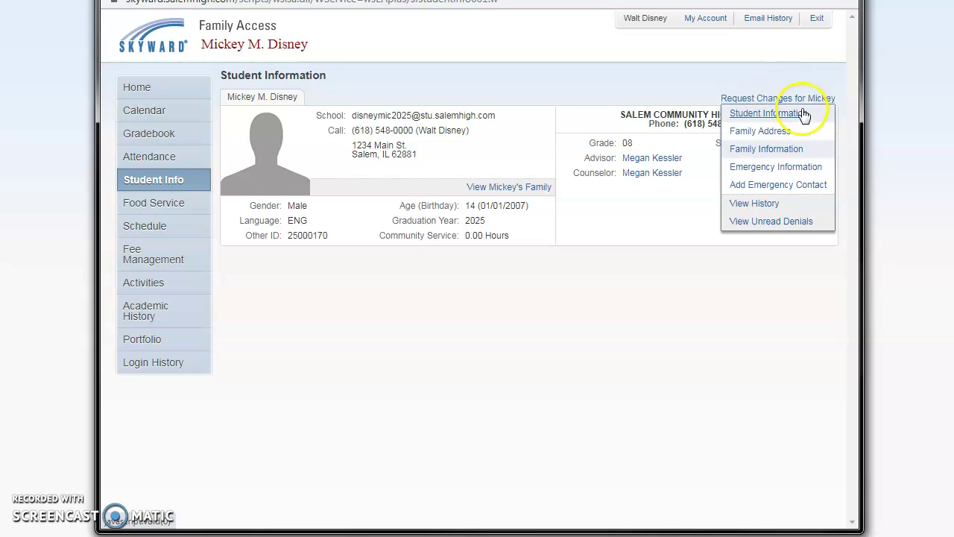
{"action": "left_click", "coordinate": [757, 132]}
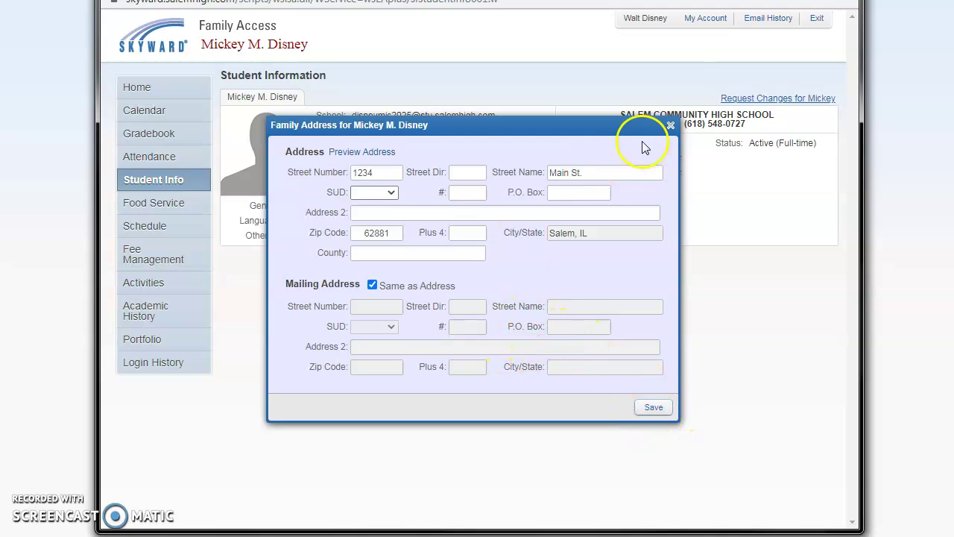
{"action": "left_click", "coordinate": [824, 100]}
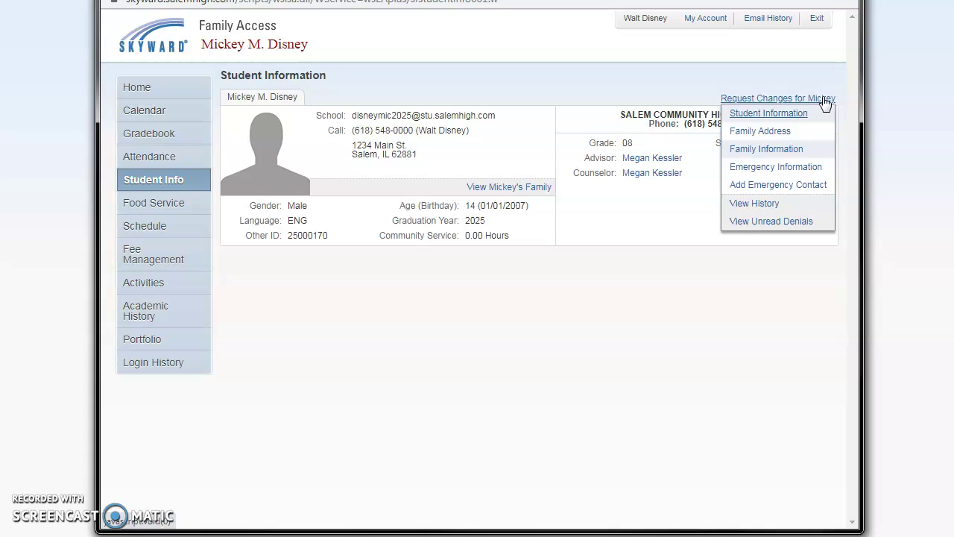
Check the Family Information form (home language ENGLISH, guardians FATHER and STEP PARENT) and save it.
{"action": "left_click", "coordinate": [830, 100]}
{"action": "left_click", "coordinate": [768, 149]}
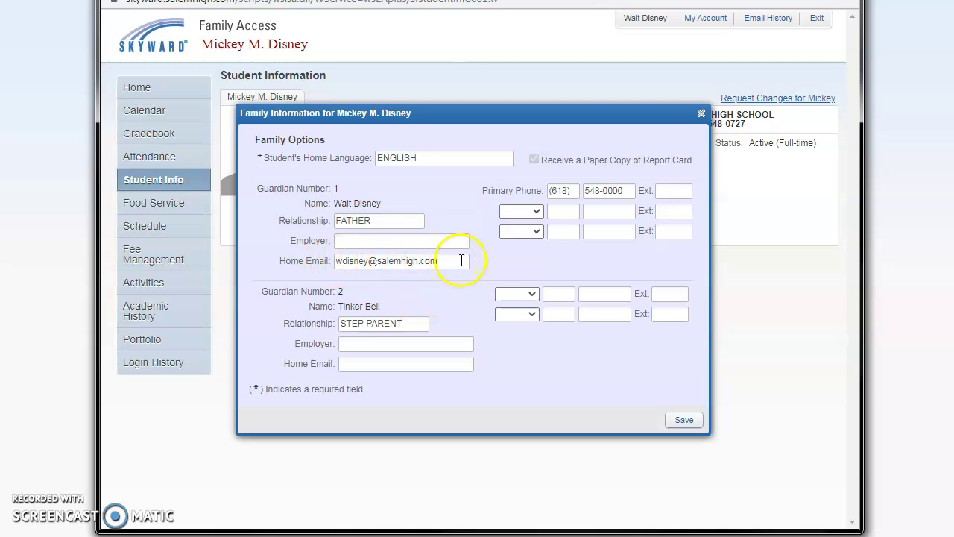
{"action": "left_click", "coordinate": [684, 420]}
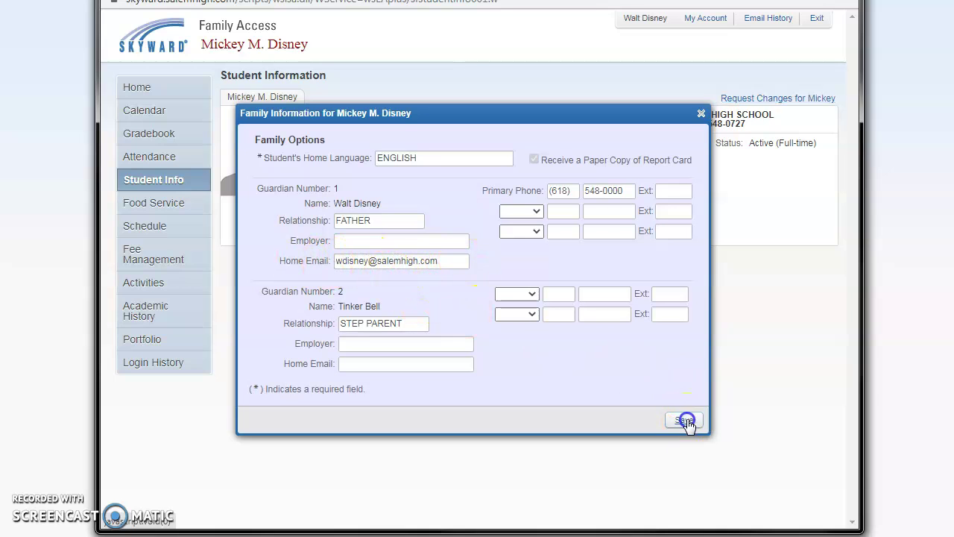